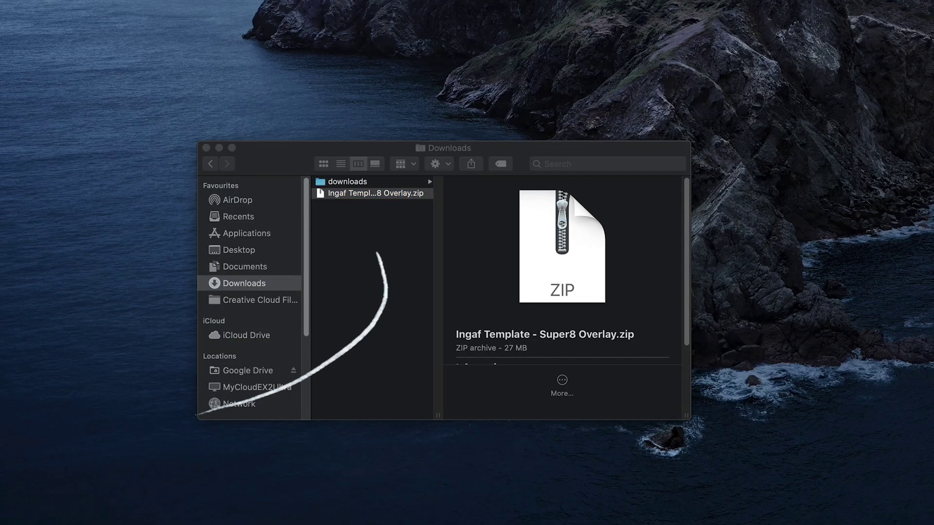
# - Extract the Super8 Overlay template zip in Downloads and open the extracted folder
pyautogui.click(358, 272)
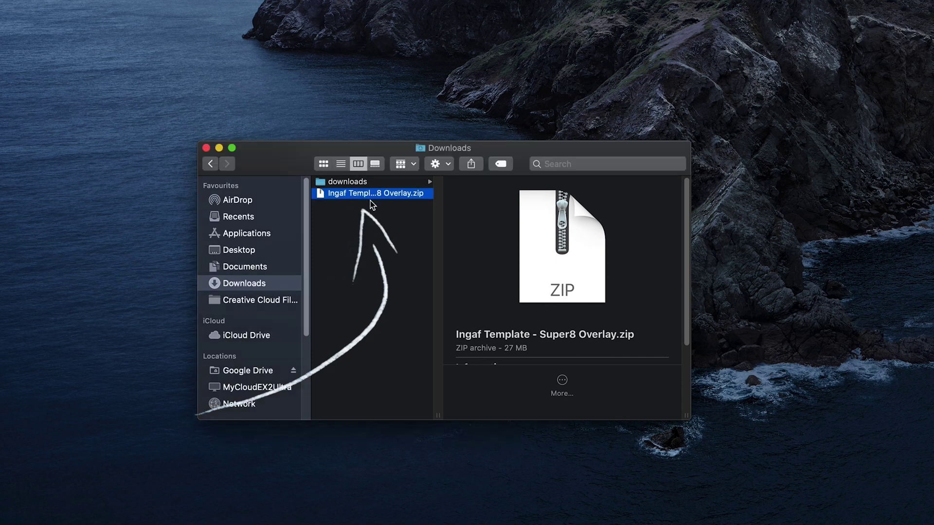
pyautogui.click(361, 231)
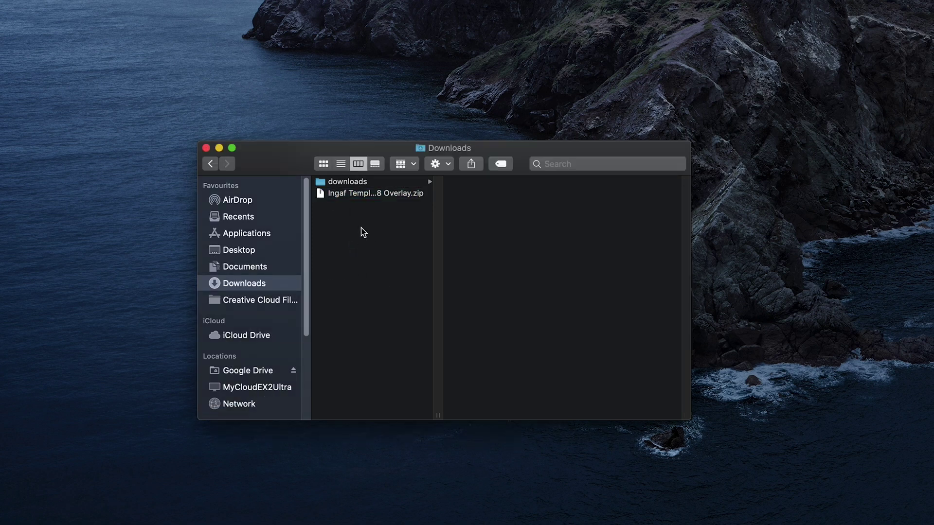
pyautogui.doubleClick(372, 194)
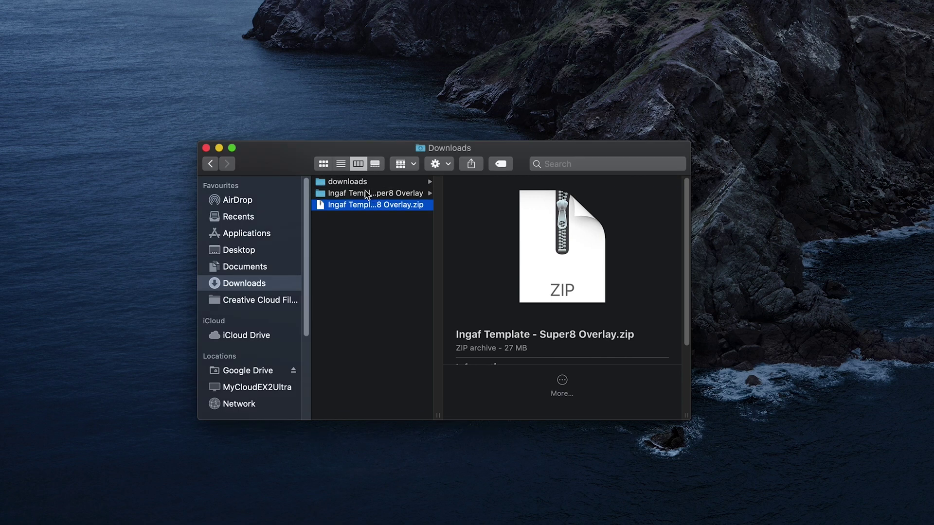
pyautogui.click(368, 194)
pyautogui.click(495, 185)
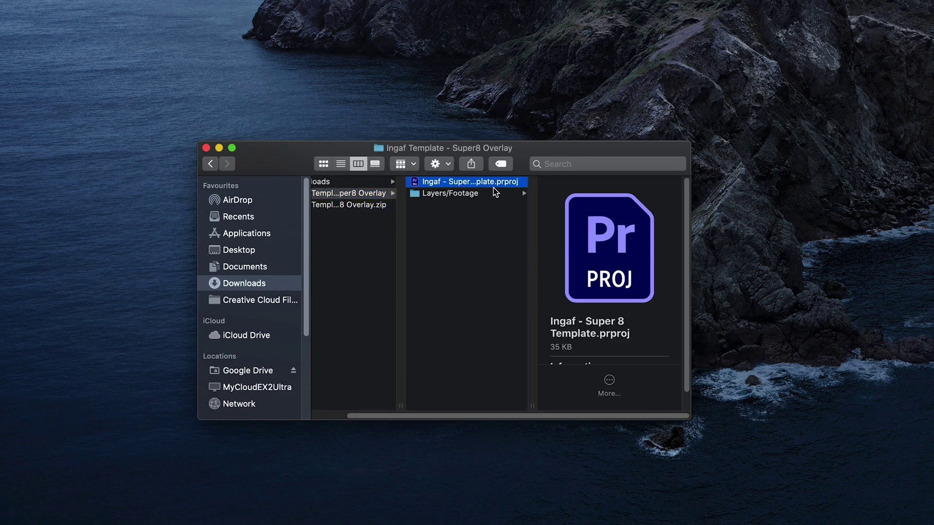
# - Look through the Layers/Footage files, then open the Ingaf - Super 8 Template project in Premiere
pyautogui.click(467, 196)
pyautogui.press('Right')
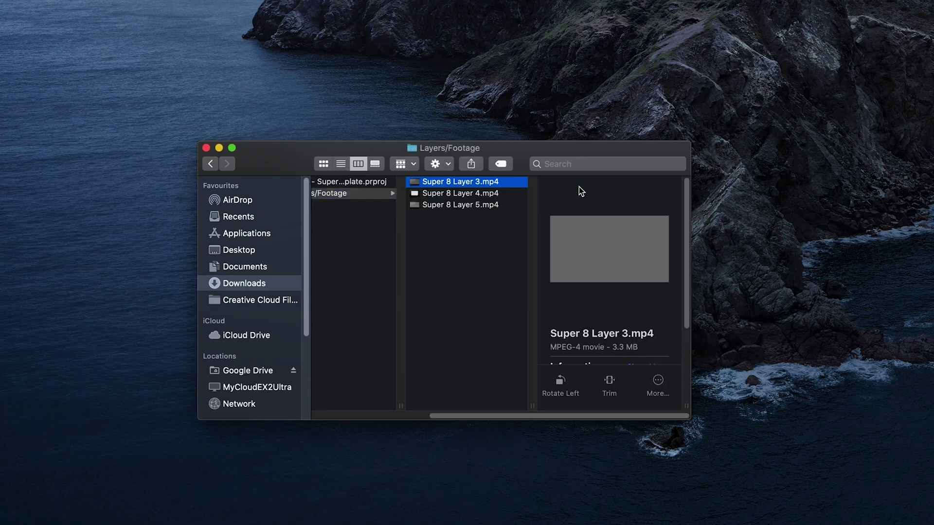
pyautogui.press('Down')
pyautogui.press('Down')
pyautogui.press('Left')
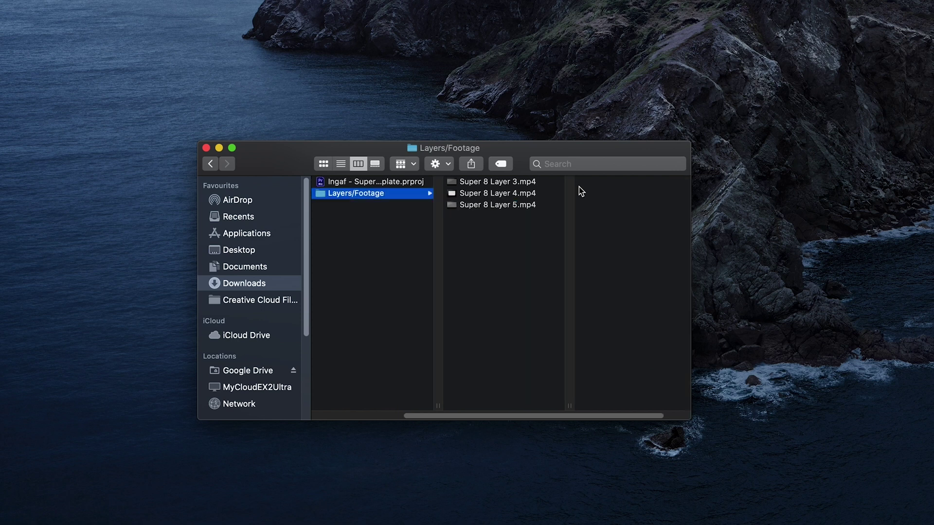
pyautogui.click(360, 237)
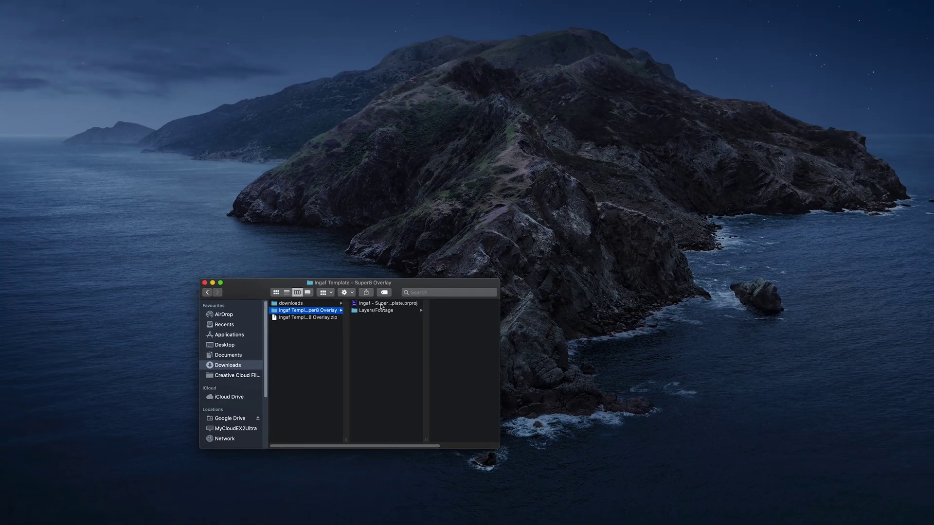
pyautogui.doubleClick(506, 184)
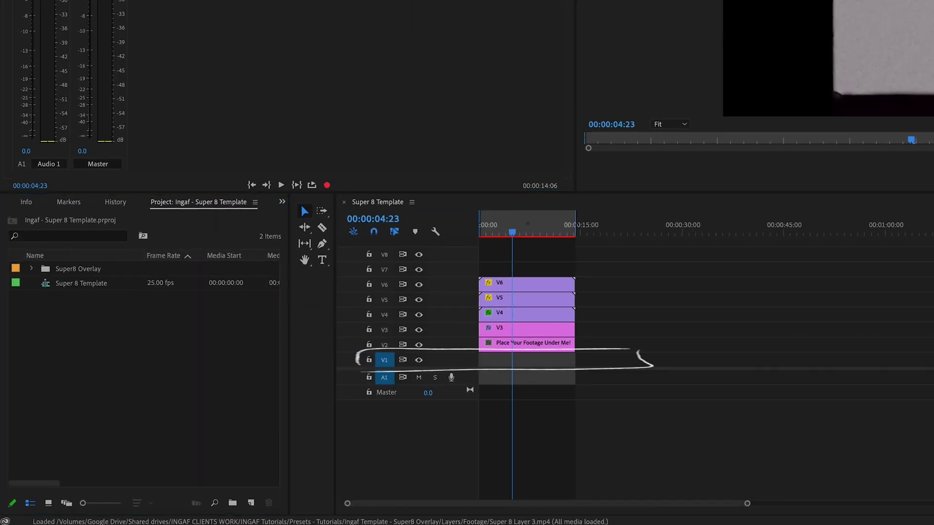
# - Import the BMPCC footage clip, place it on V1 under the overlays, and play it back
pyautogui.moveTo(924, 248); pyautogui.dragTo(104, 360)
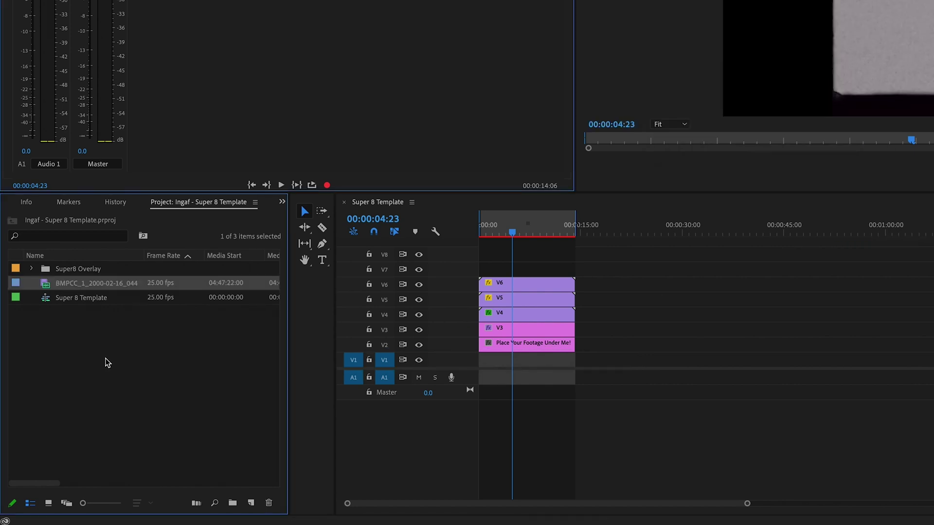
pyautogui.moveTo(73, 294); pyautogui.dragTo(482, 364)
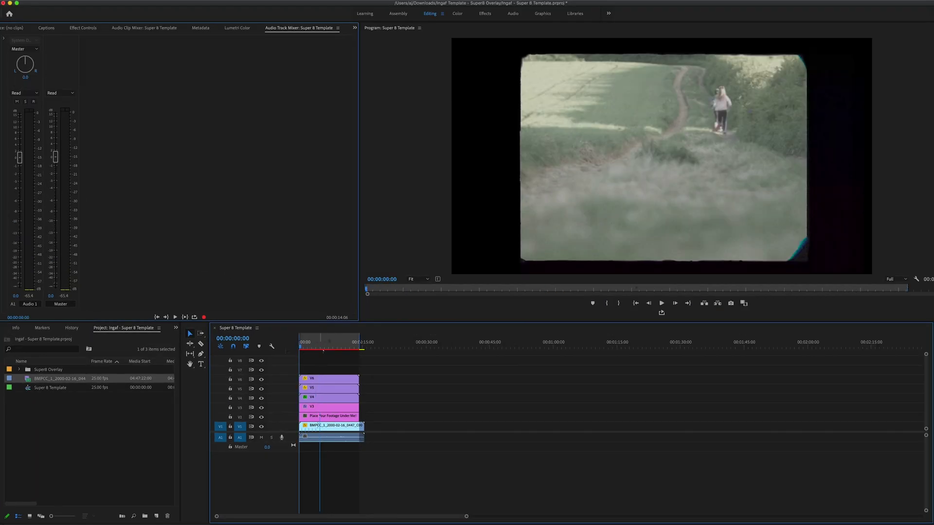
pyautogui.press('space')
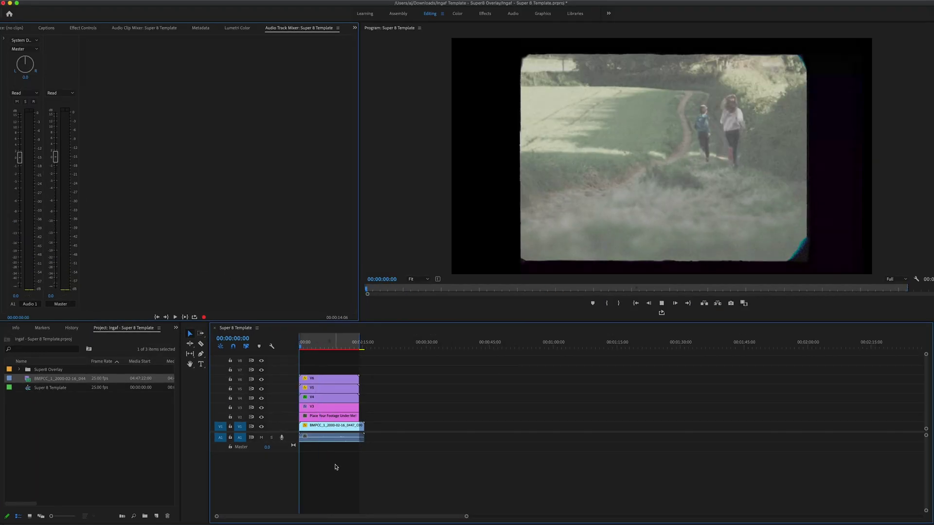
# - Duplicate the V2–V6 overlay clips after the originals, ripple-delete the gap, and return to 00:00:00:00
pyautogui.moveTo(392, 369); pyautogui.dragTo(391, 424)
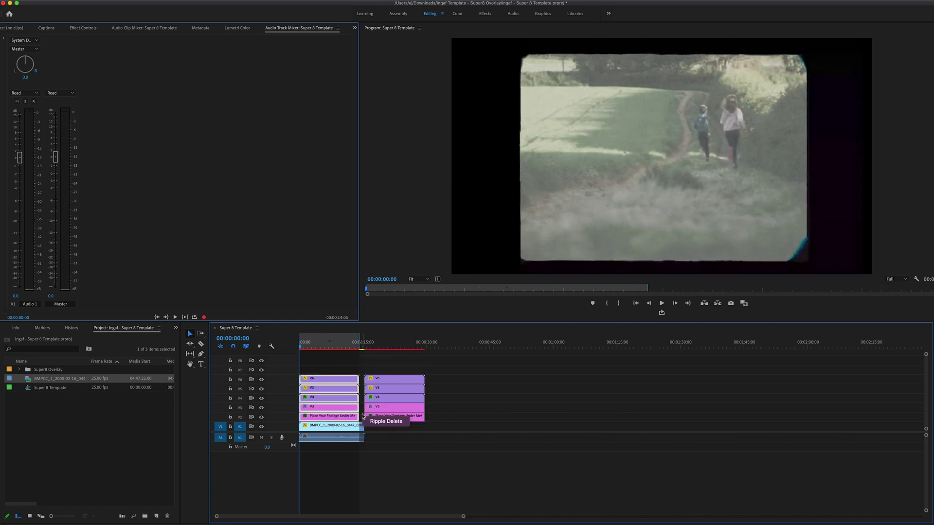
pyautogui.click(366, 421)
pyautogui.press('Down')
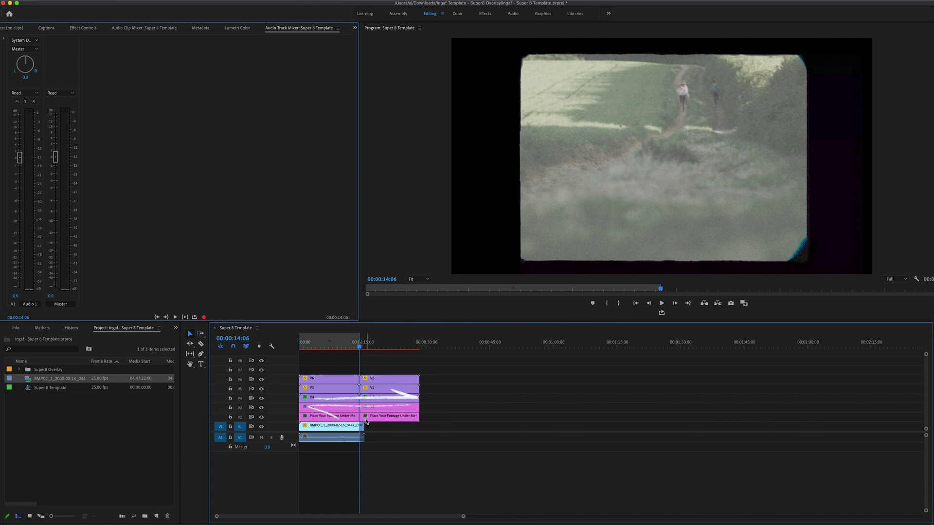
pyautogui.moveTo(346, 345); pyautogui.dragTo(291, 351)
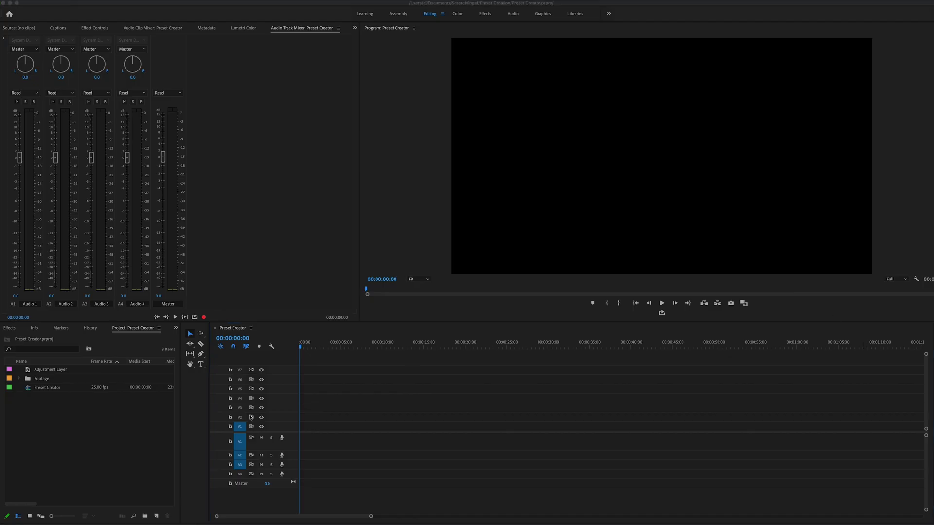
# - Import only the Super 8 Template sequence from the downloaded Ingaf template project file
pyautogui.click(137, 434)
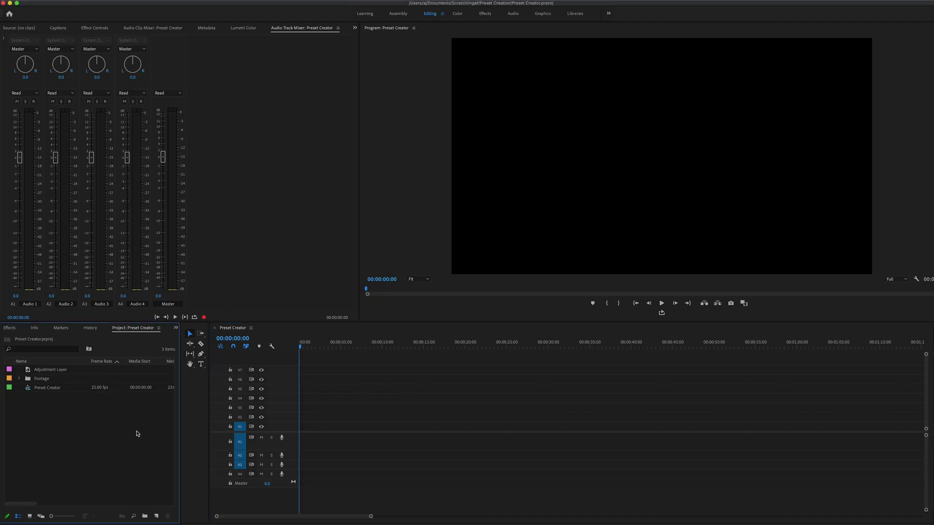
pyautogui.rightClick(71, 420)
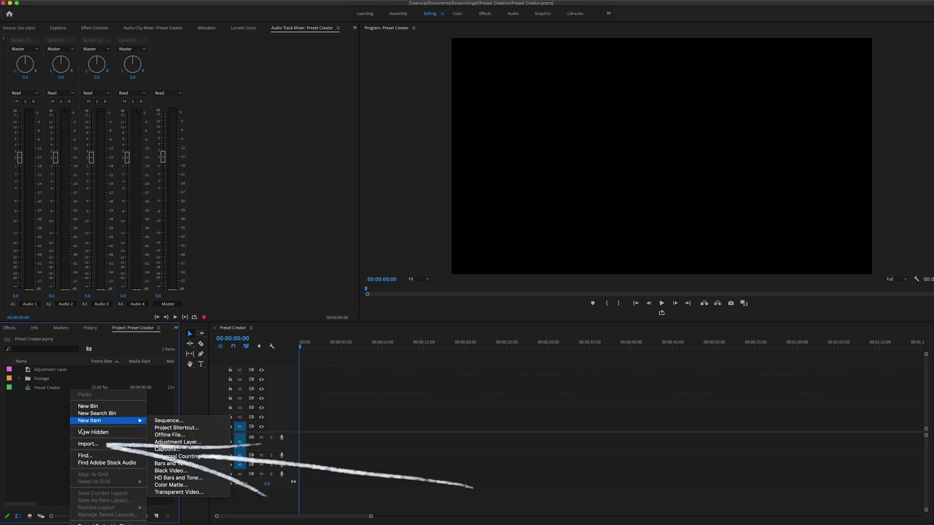
pyautogui.click(86, 444)
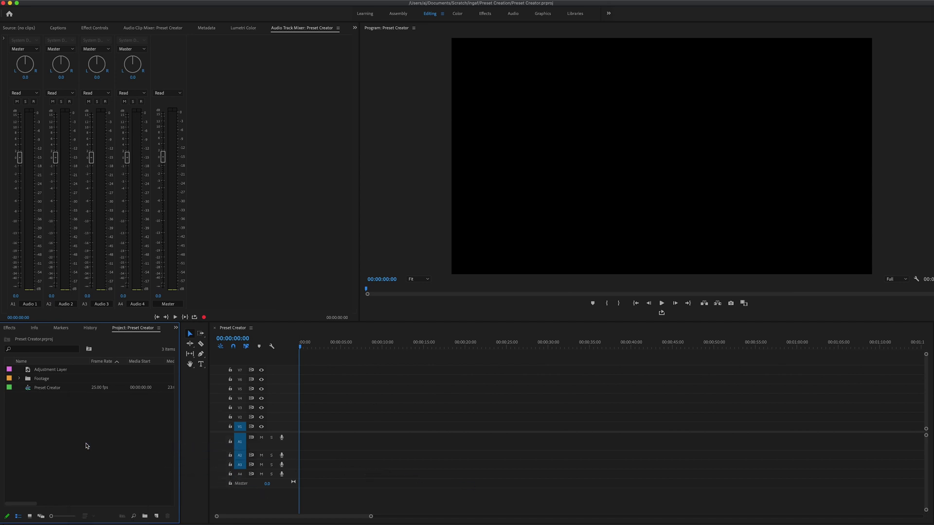
pyautogui.click(317, 162)
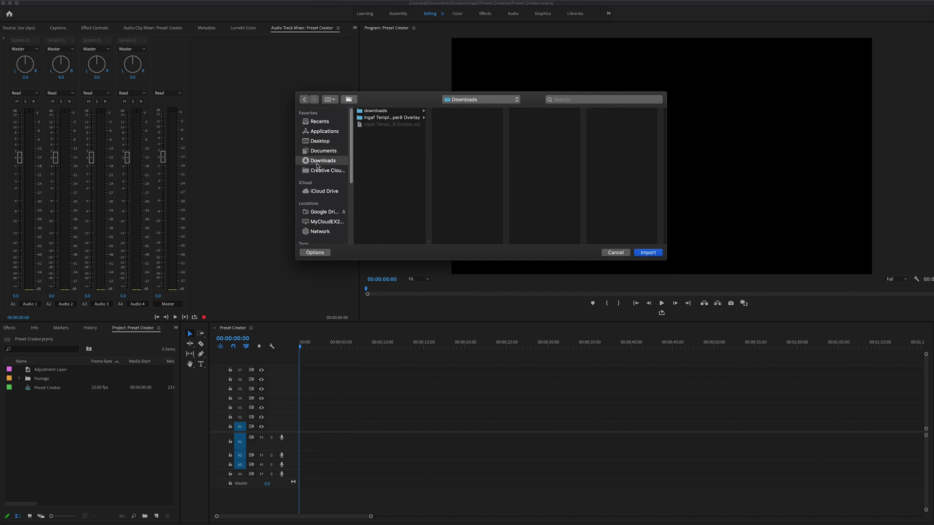
pyautogui.click(384, 119)
pyautogui.click(465, 119)
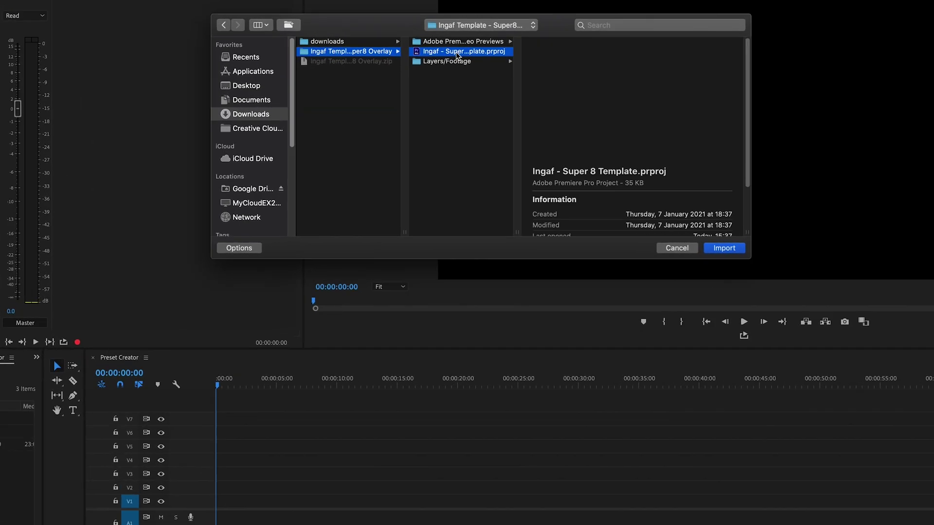
pyautogui.click(648, 252)
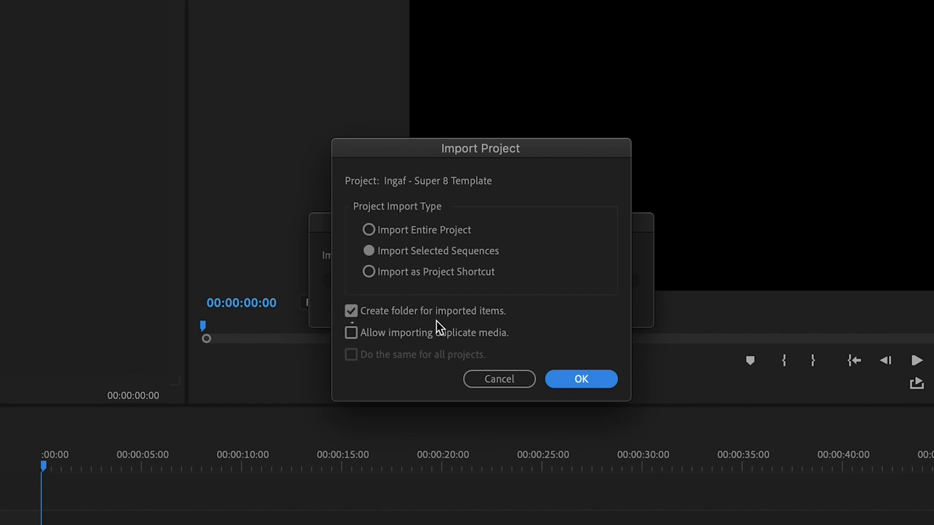
pyautogui.click(579, 385)
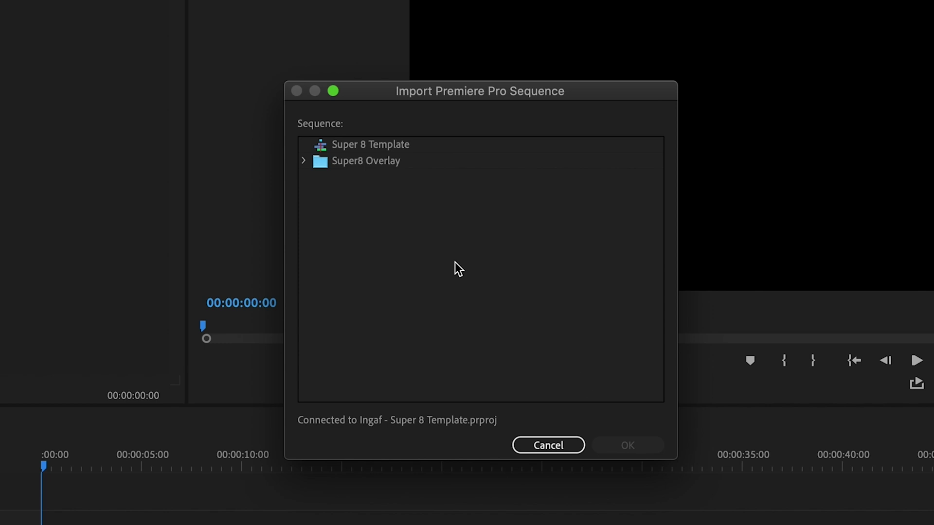
pyautogui.doubleClick(362, 145)
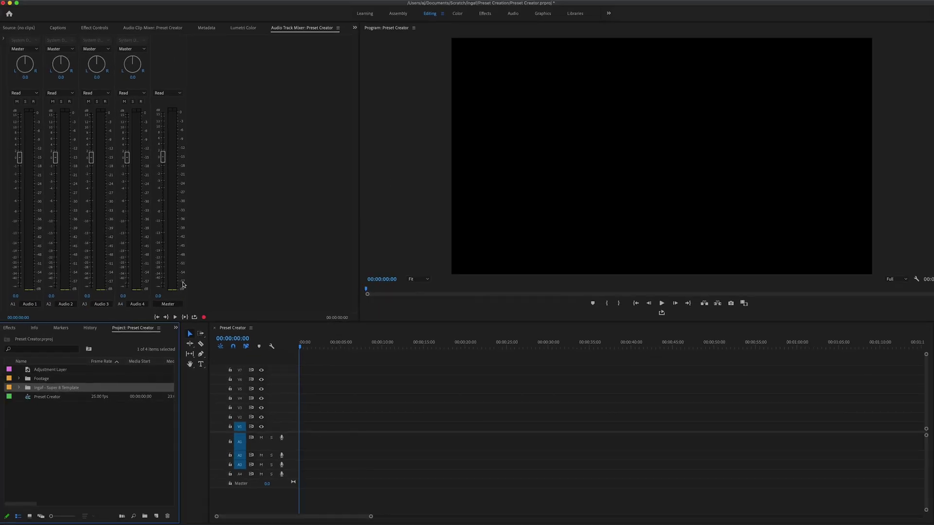
# - Expand the imported template bin and open the Super 8 Template sequence at its start
pyautogui.click(42, 427)
pyautogui.click(28, 389)
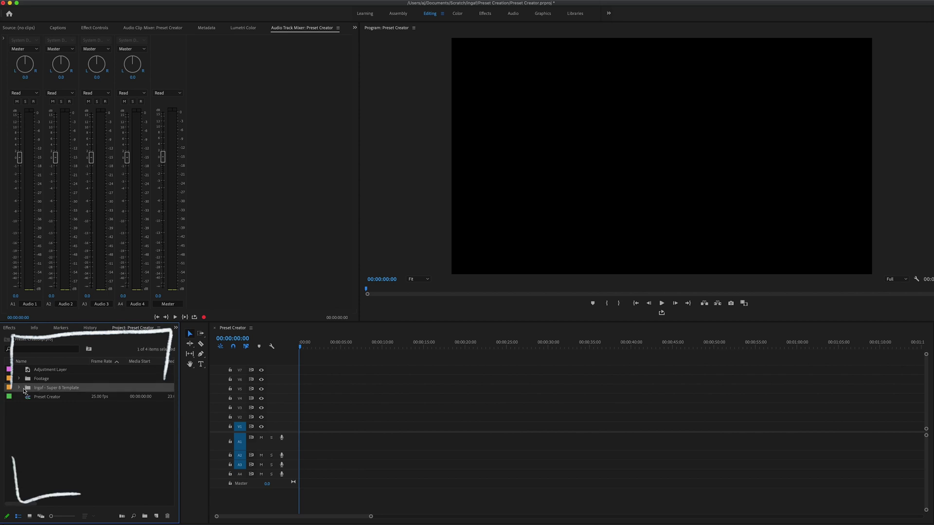
pyautogui.keyDown('super'); pyautogui.click(23, 390); pyautogui.keyUp('super')
pyautogui.click(18, 388)
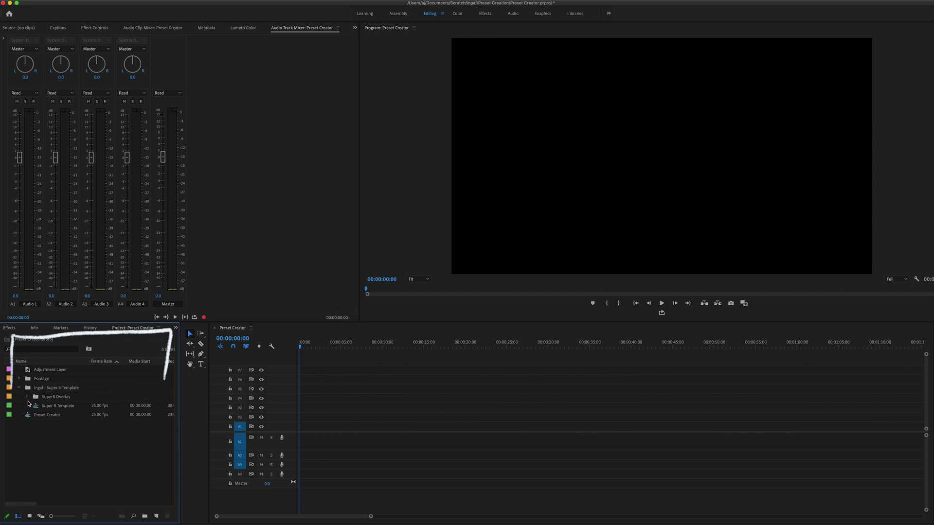
pyautogui.click(40, 406)
pyautogui.doubleClick(39, 407)
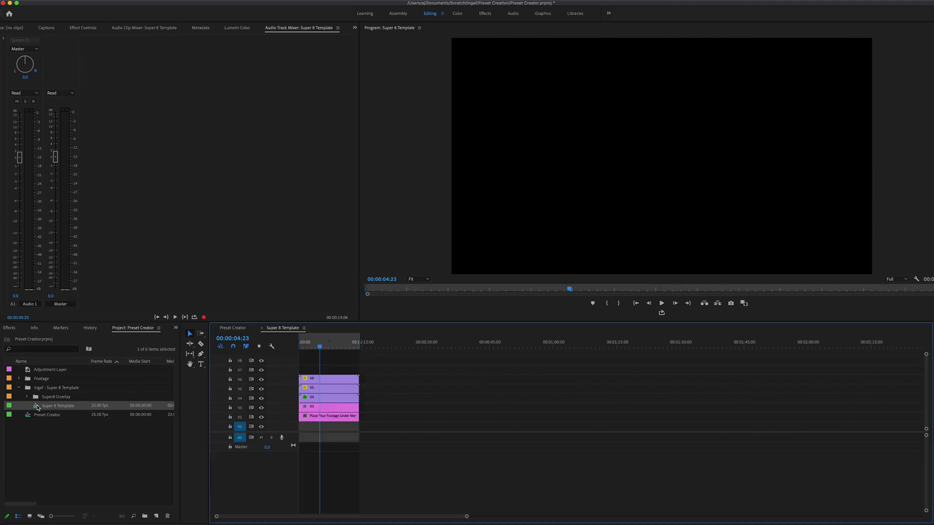
pyautogui.moveTo(320, 347)
pyautogui.mouseDown()
pyautogui.moveTo(302, 349)
pyautogui.moveTo(310, 349)
pyautogui.mouseUp()
# - Place the first two BMPCC clips on V1 under the overlays, shortening the first
pyautogui.click(20, 379)
pyautogui.moveTo(59, 387); pyautogui.dragTo(298, 428)
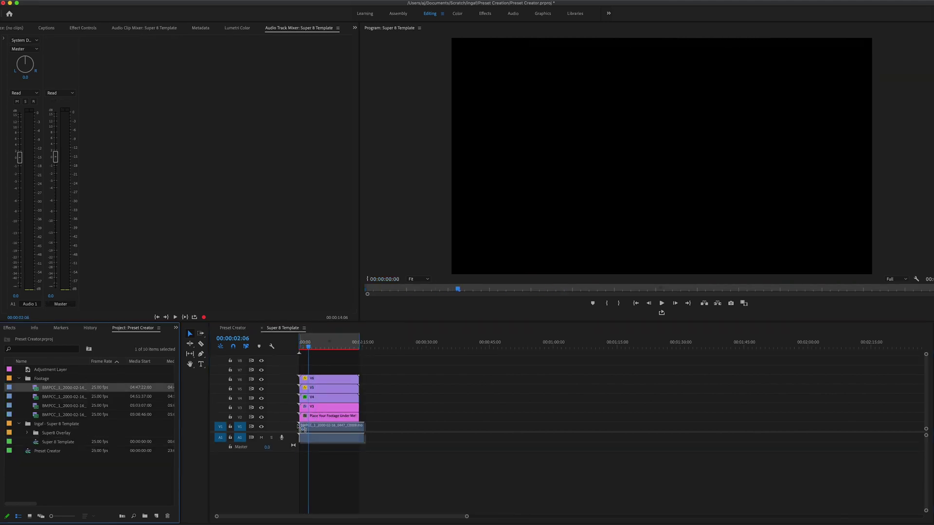
pyautogui.moveTo(364, 426); pyautogui.dragTo(321, 426)
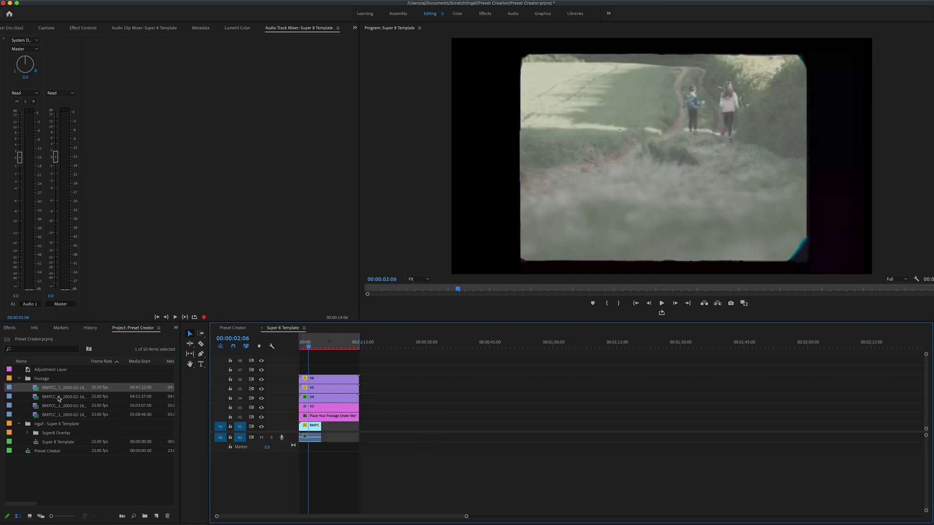
pyautogui.moveTo(58, 397); pyautogui.dragTo(418, 397)
# - Add the 0508 clip, extend the overlay stack along it without gaps, trim, and render previews
pyautogui.moveTo(58, 415); pyautogui.dragTo(385, 435)
pyautogui.moveTo(416, 362); pyautogui.dragTo(451, 422)
pyautogui.rightClick(425, 418)
pyautogui.click(434, 422)
pyautogui.press('Down')
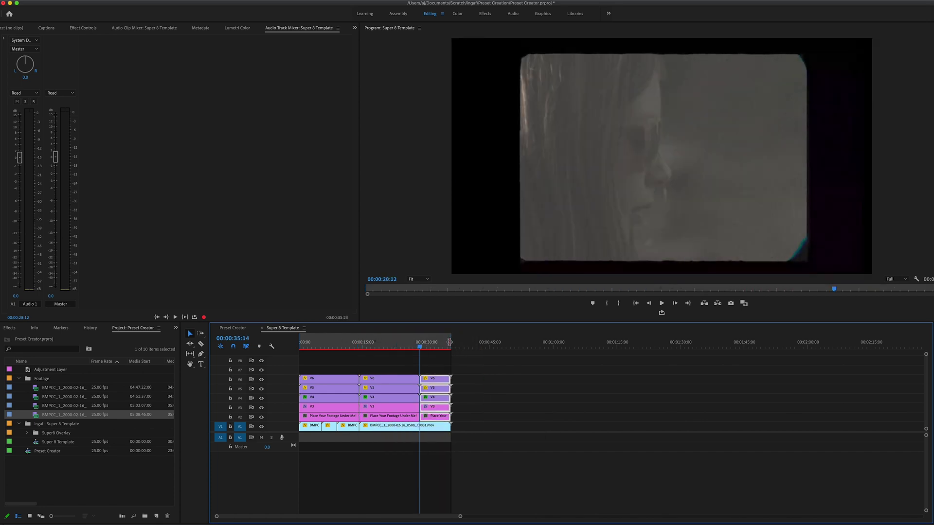
pyautogui.press('Return')
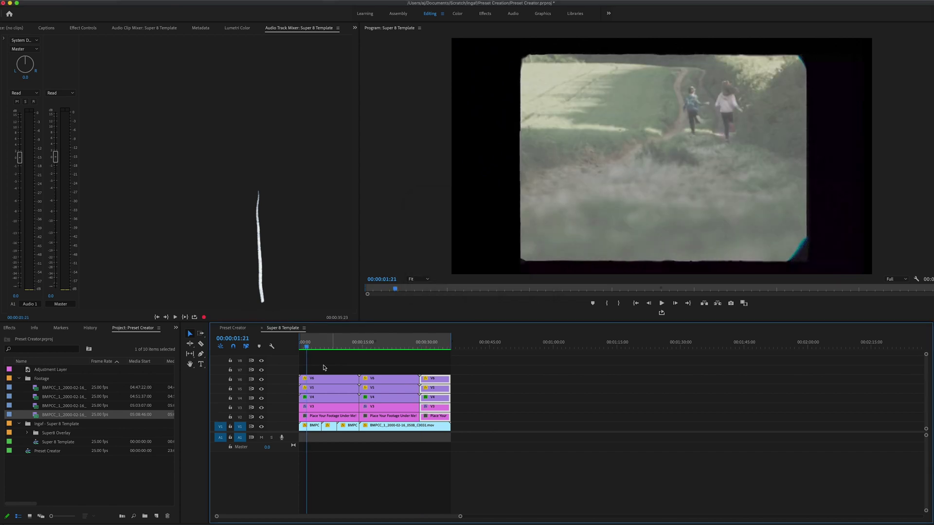
# - Drop the Super 8 Template sequence onto V1 of Preset Creator and scrub to preview the film look
pyautogui.click(261, 329)
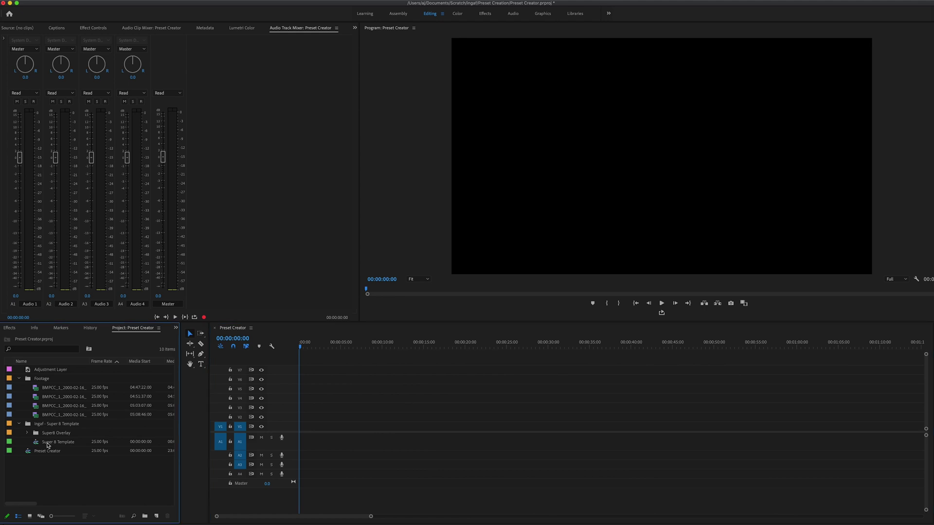
pyautogui.moveTo(48, 445); pyautogui.dragTo(263, 435)
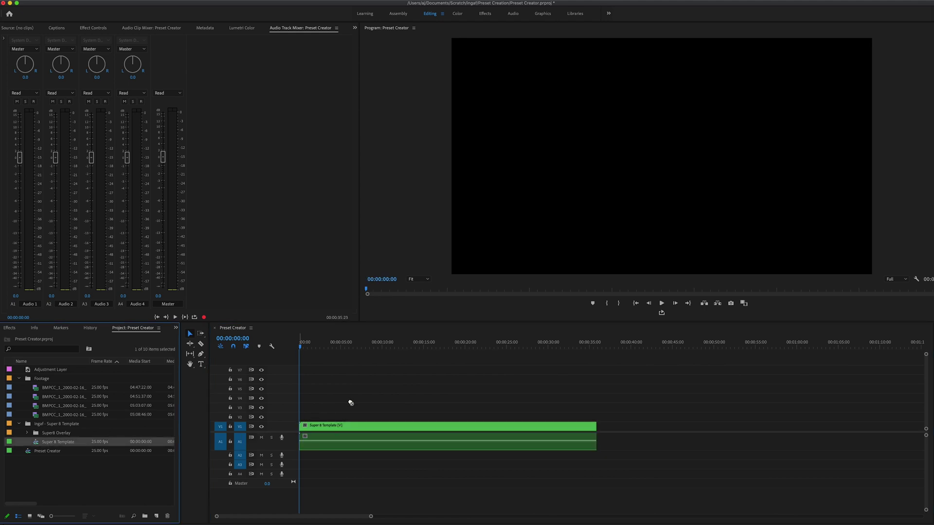
pyautogui.moveTo(351, 403); pyautogui.dragTo(364, 396)
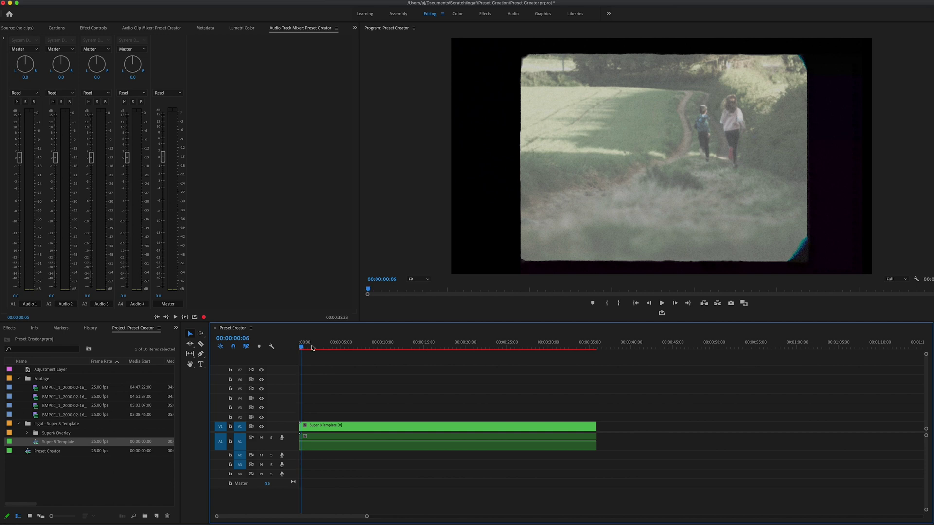
pyautogui.moveTo(312, 348); pyautogui.dragTo(323, 349)
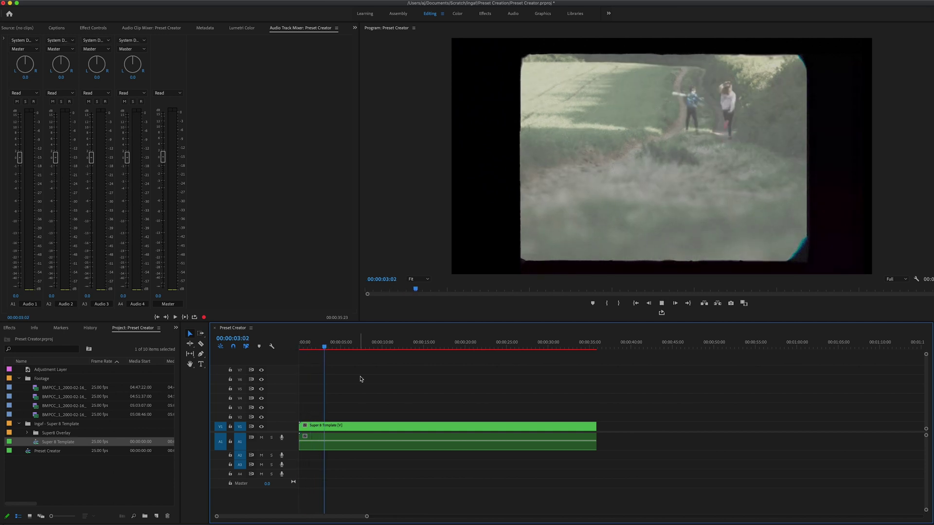